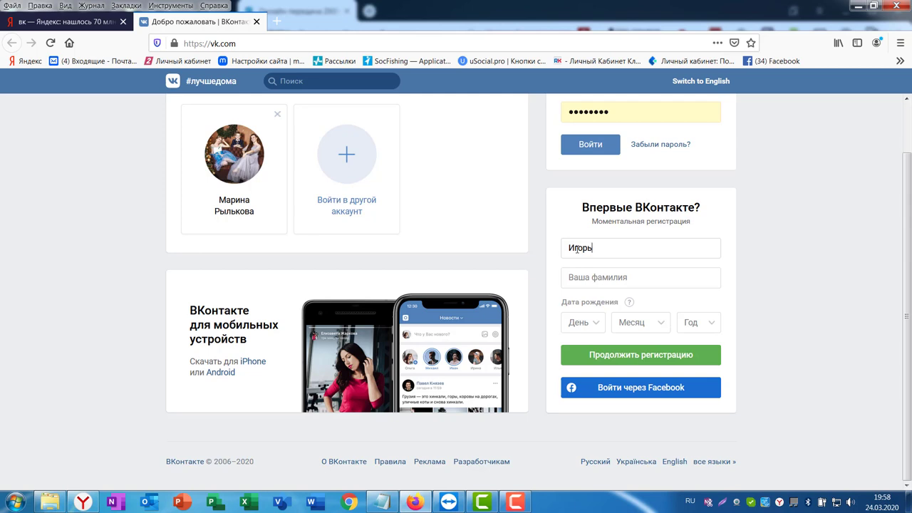
{"action": "key", "text": "Tab"}
{"action": "type", "text": "Вивастаров"}
{"action": "left_click", "coordinate": [595, 324]}
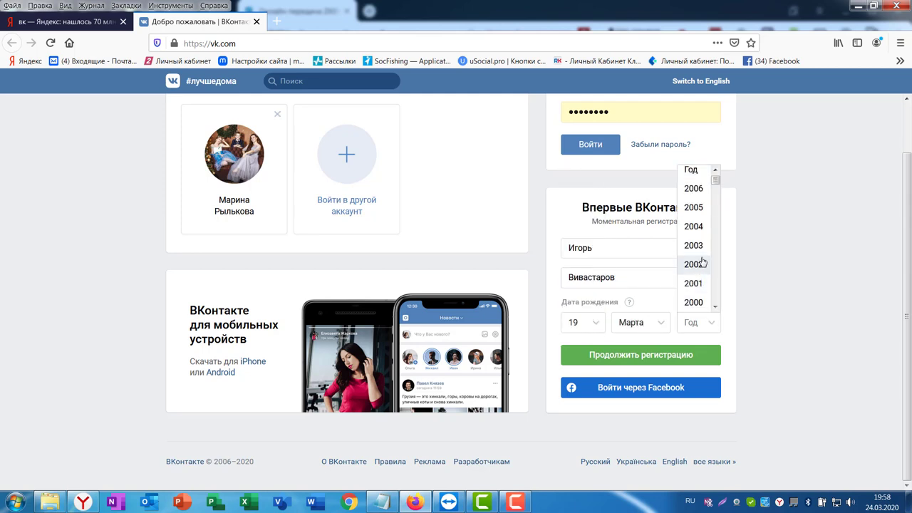
{"action": "scroll", "coordinate": [695, 264], "scroll_direction": "down", "scroll_amount": 4}
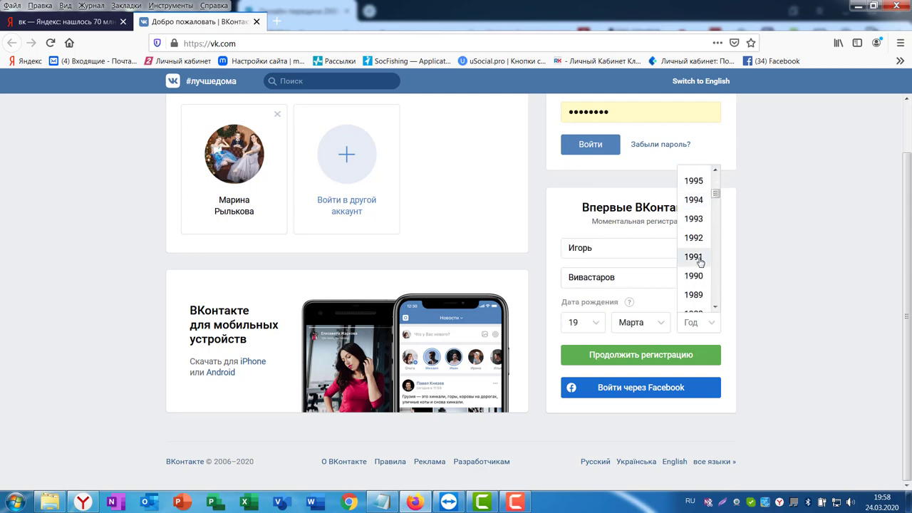
{"action": "scroll", "coordinate": [698, 251], "scroll_direction": "down", "scroll_amount": 2}
{"action": "scroll", "coordinate": [698, 250], "scroll_direction": "down", "scroll_amount": 1}
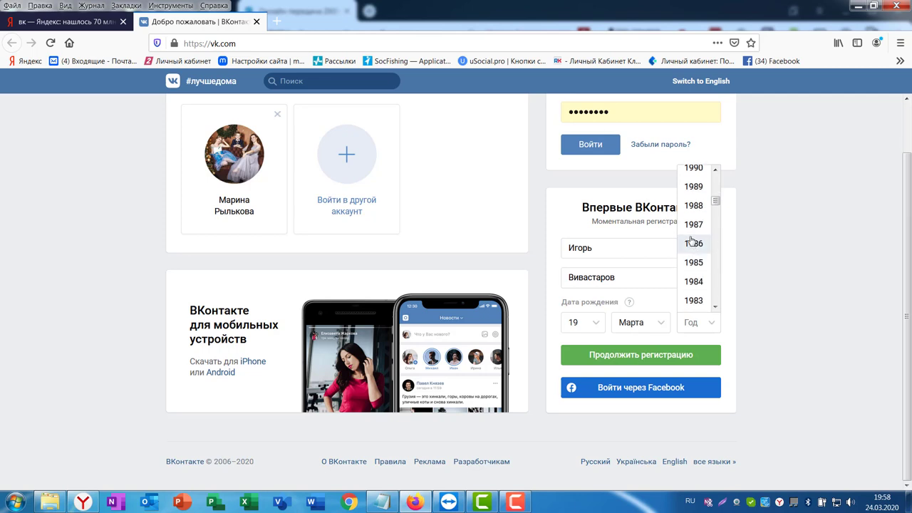
{"action": "left_click", "coordinate": [693, 243]}
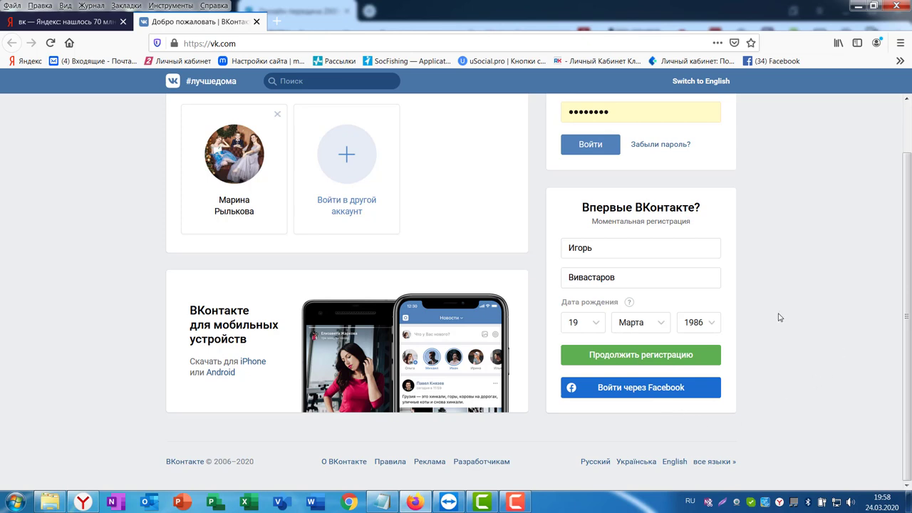
{"action": "left_click", "coordinate": [624, 359]}
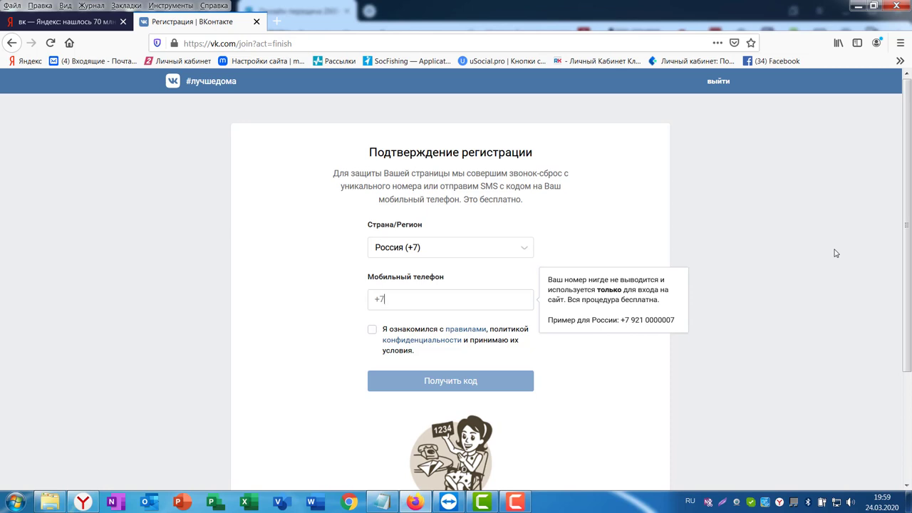
Bring the Notepad notes with the saved contact details in front of the phone confirmation page
{"action": "left_click", "coordinate": [383, 502]}
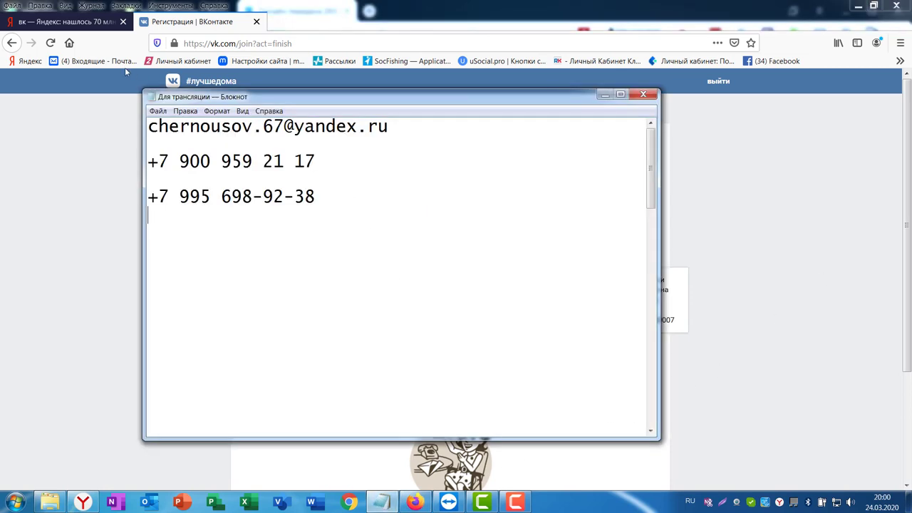
Remove the spaces from the first phone number and paste it into the mobile phone field without the extra +7
{"action": "left_click", "coordinate": [263, 163]}
{"action": "key", "text": "BackSpace"}
{"action": "left_click", "coordinate": [283, 162]}
{"action": "key", "text": "BackSpace"}
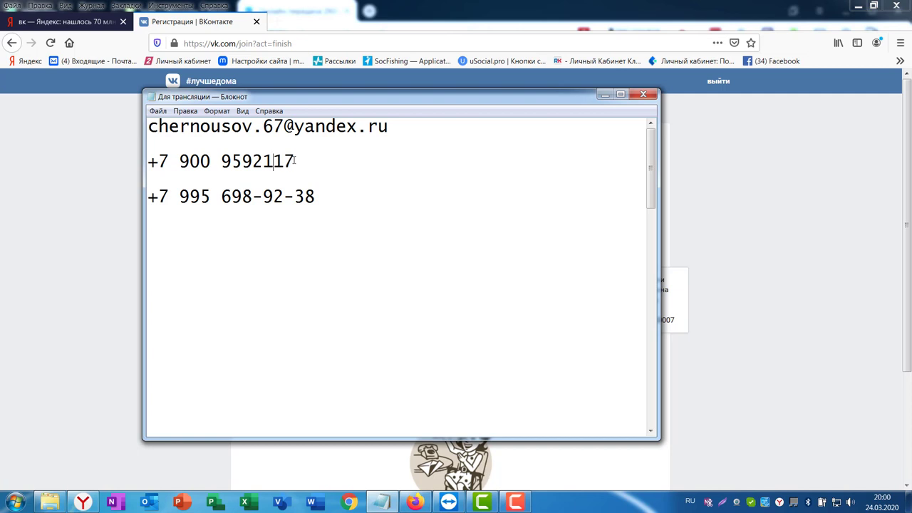
{"action": "left_click_drag", "start_coordinate": [299, 161], "coordinate": [147, 162]}
{"action": "right_click", "coordinate": [220, 164]}
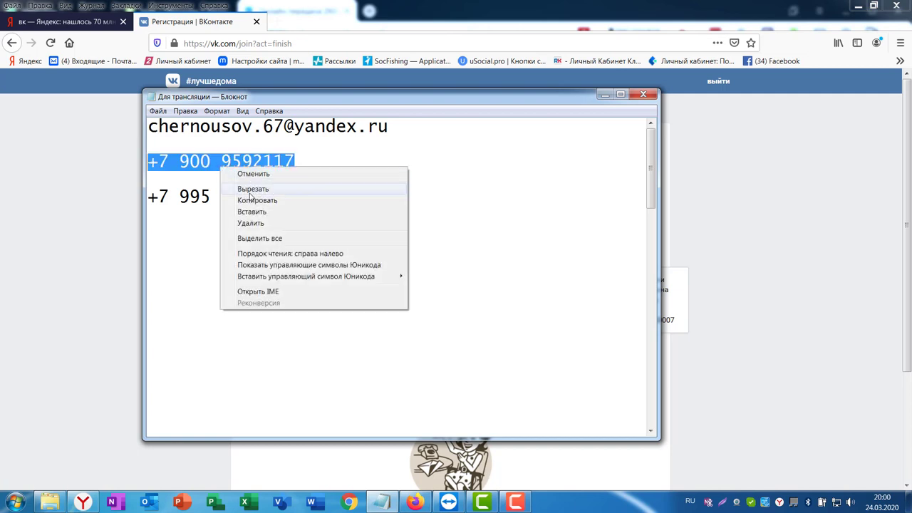
{"action": "left_click", "coordinate": [257, 200]}
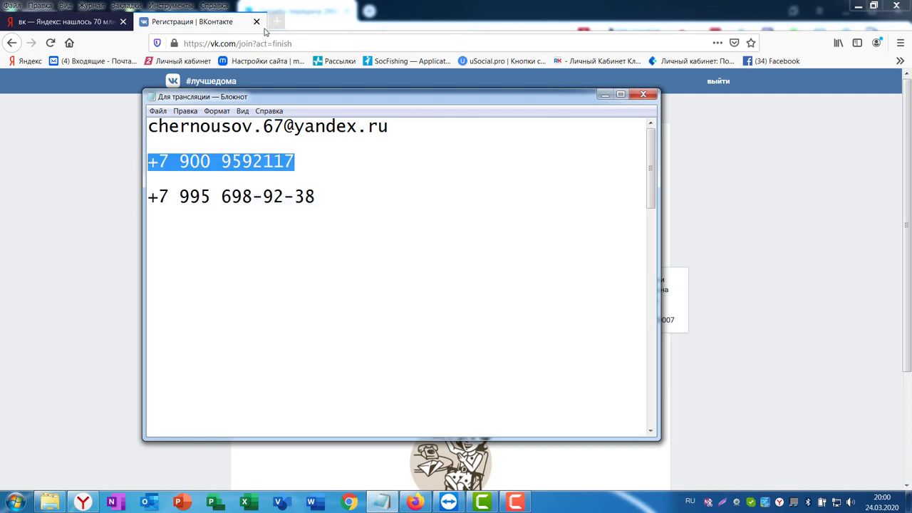
{"action": "left_click", "coordinate": [349, 82]}
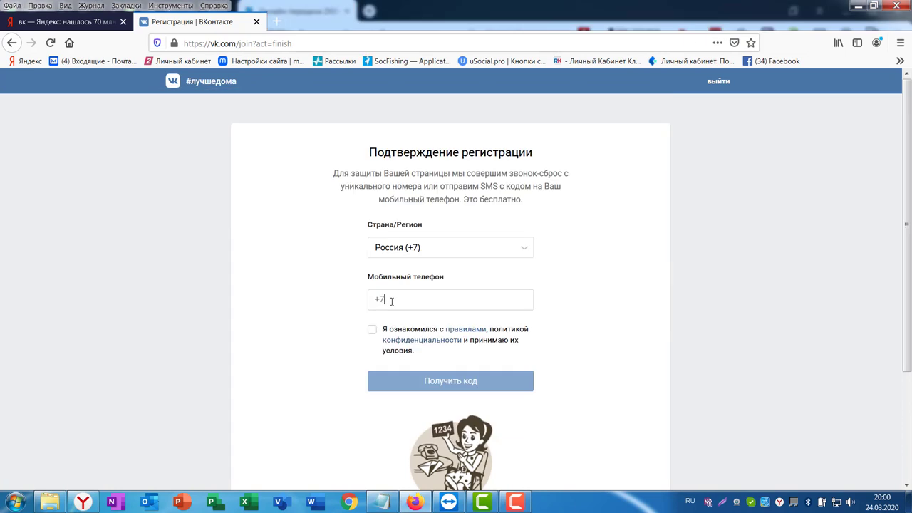
{"action": "key", "text": "ctrl+v"}
{"action": "left_click", "coordinate": [394, 301]}
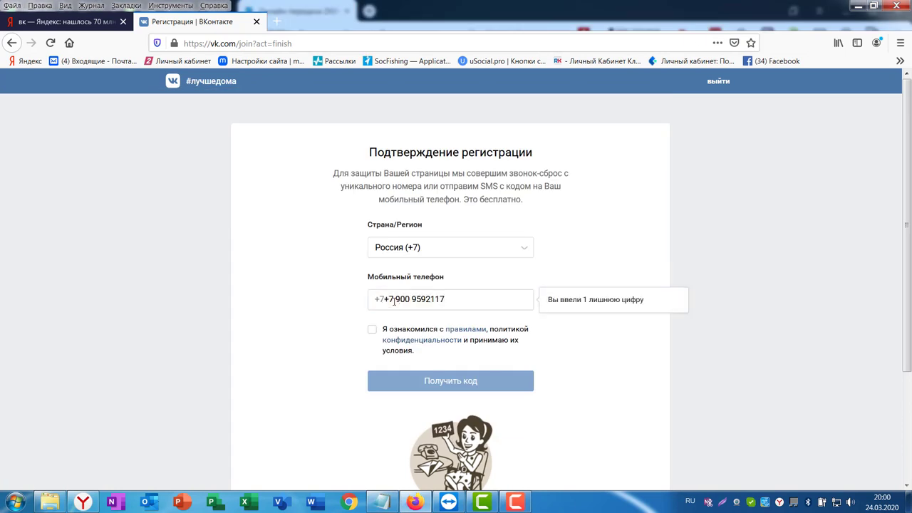
{"action": "key", "text": "BackSpace"}
{"action": "key", "text": "BackSpace"}
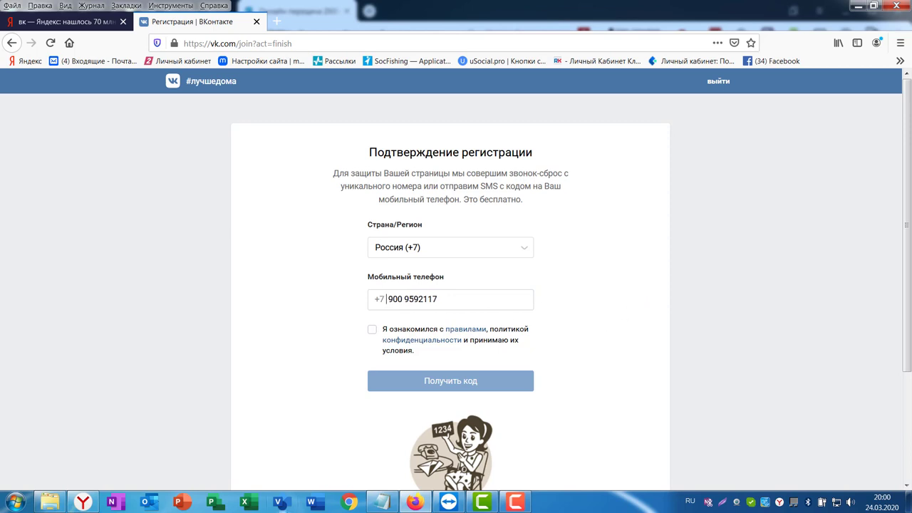
Select the phone number without its country code in the notes, then return to the registration page
{"action": "left_click", "coordinate": [382, 501]}
{"action": "left_click", "coordinate": [285, 249]}
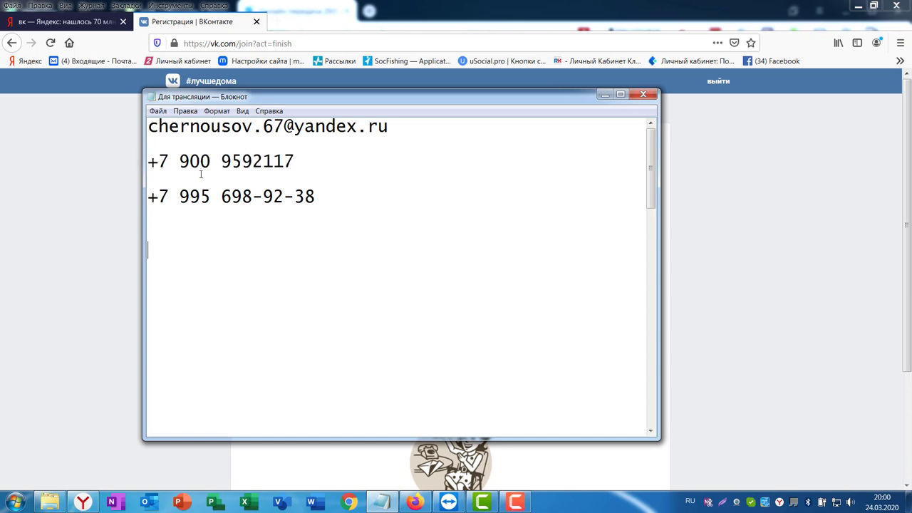
{"action": "left_click_drag", "start_coordinate": [179, 161], "coordinate": [308, 168]}
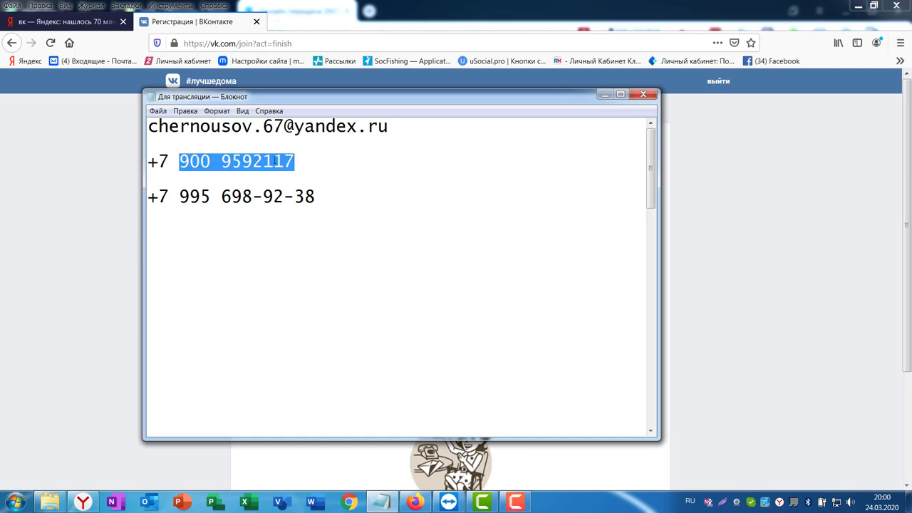
{"action": "key", "text": "alt+Tab"}
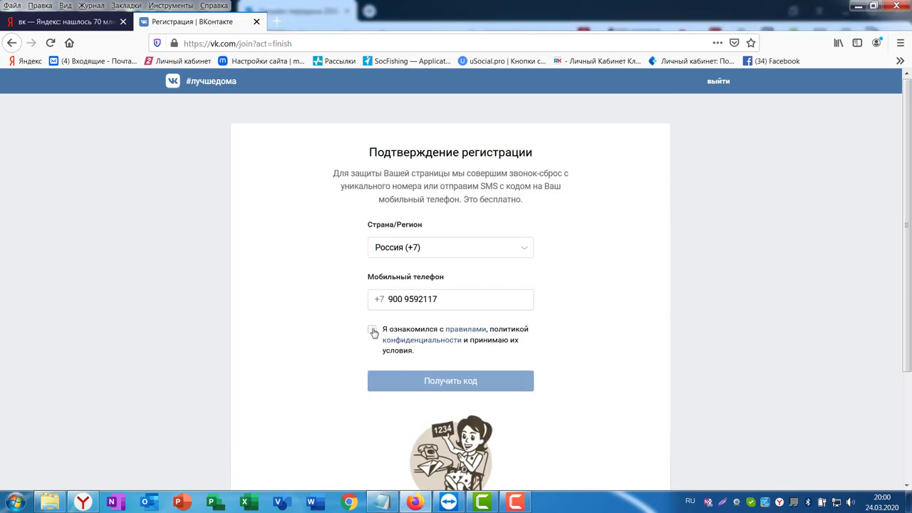
Accept the rules and privacy policy, request the confirmation call, and submit the received code
{"action": "left_click", "coordinate": [374, 331]}
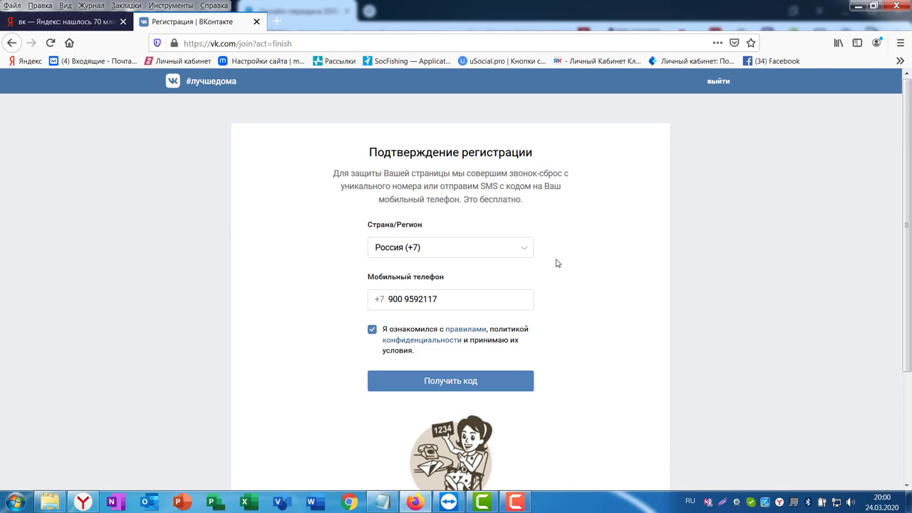
{"action": "left_click", "coordinate": [454, 382]}
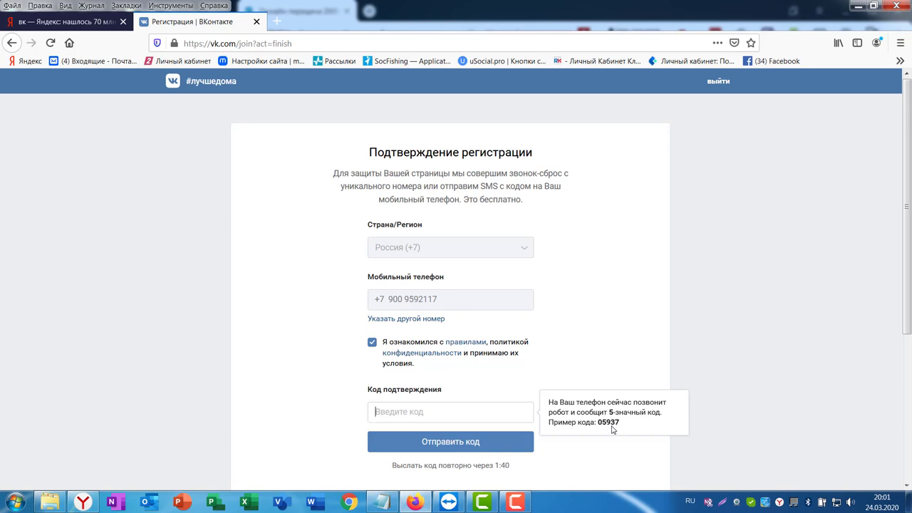
{"action": "left_click", "coordinate": [463, 446]}
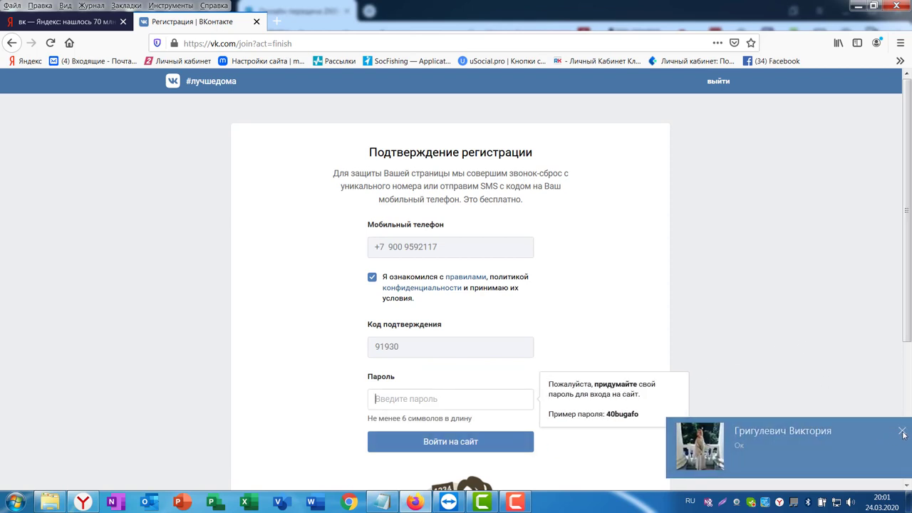
Dismiss the new message notification, focus the Пароль field, and bring the notes back in front
{"action": "left_click", "coordinate": [902, 432]}
{"action": "left_click", "coordinate": [416, 407]}
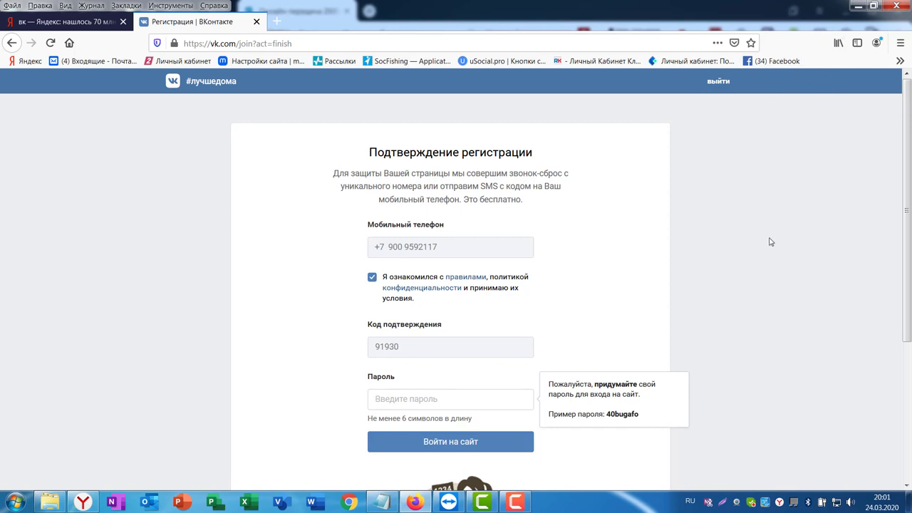
{"action": "left_click", "coordinate": [382, 502]}
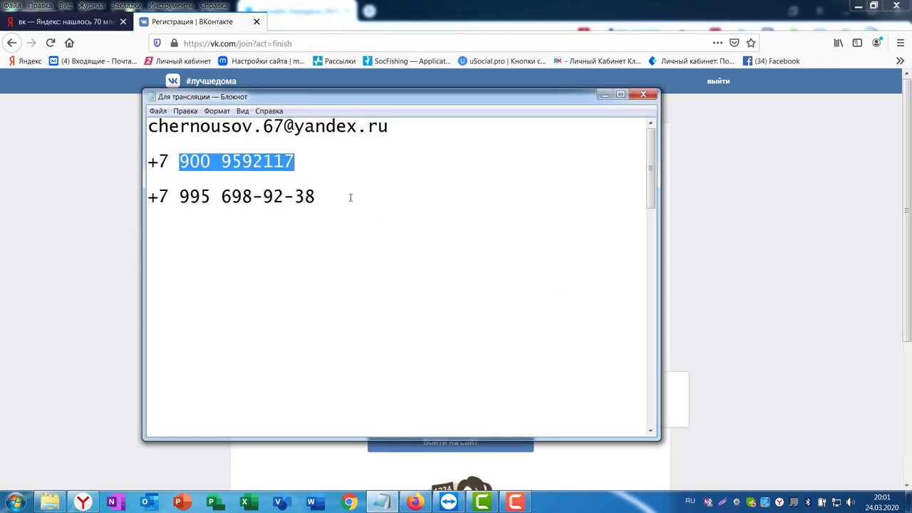
Add a new password on its own line below the phone number in the notes, typed in English layout
{"action": "left_click", "coordinate": [328, 199]}
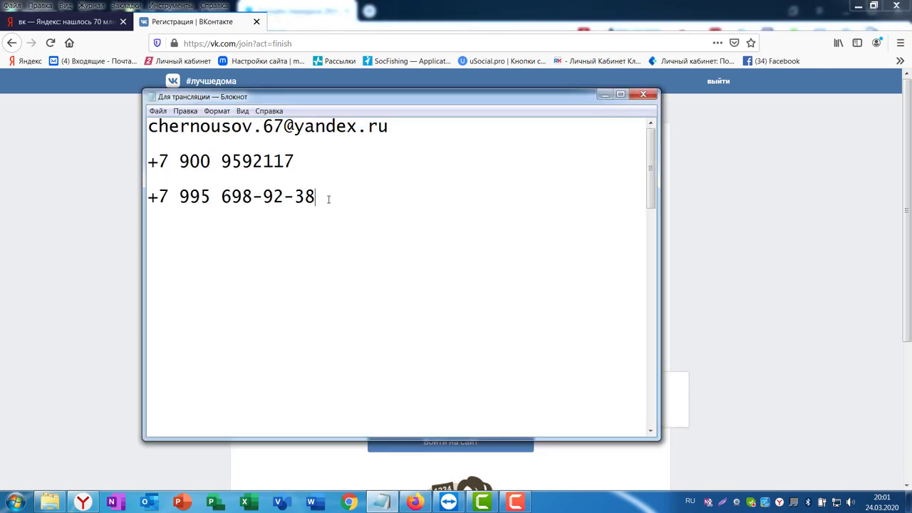
{"action": "left_click", "coordinate": [303, 160]}
{"action": "key", "text": "Return"}
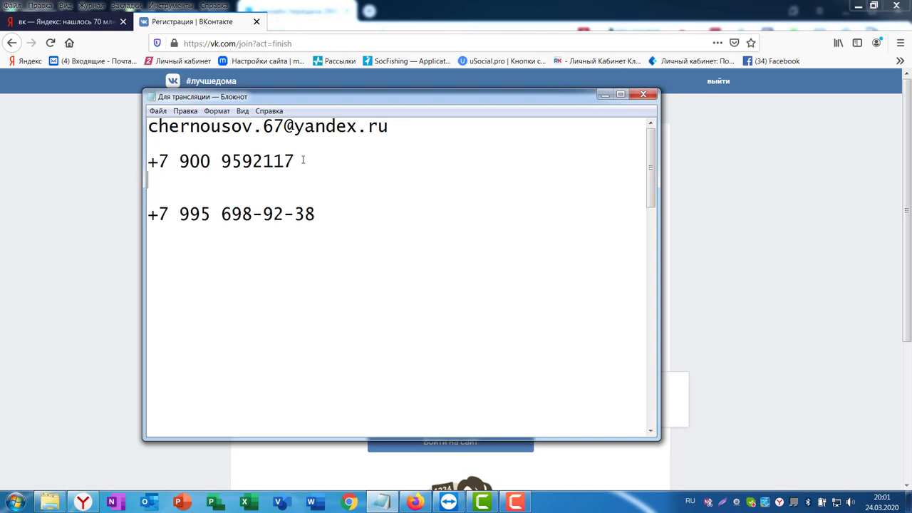
{"action": "key", "text": "alt+shift"}
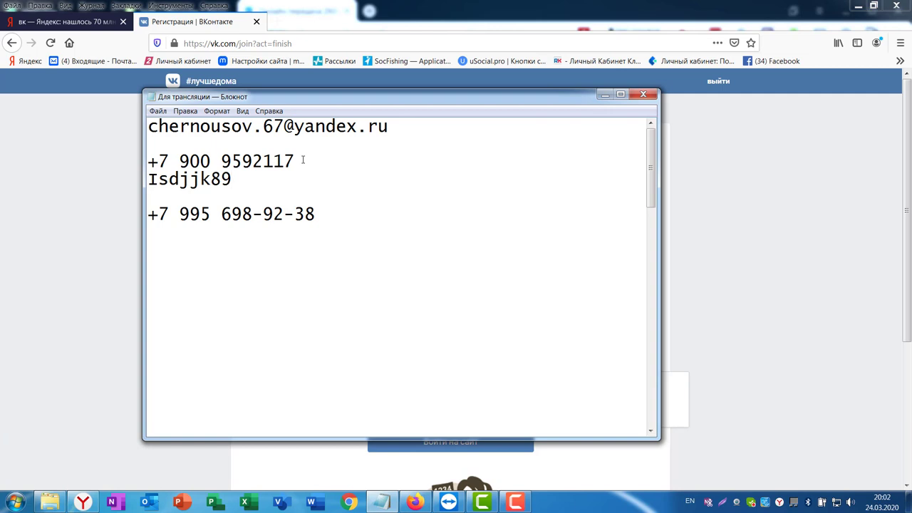
Copy the new password from the notes and paste it into VKontakte's Пароль field
{"action": "left_click_drag", "start_coordinate": [285, 180], "coordinate": [141, 181]}
{"action": "right_click", "coordinate": [205, 181]}
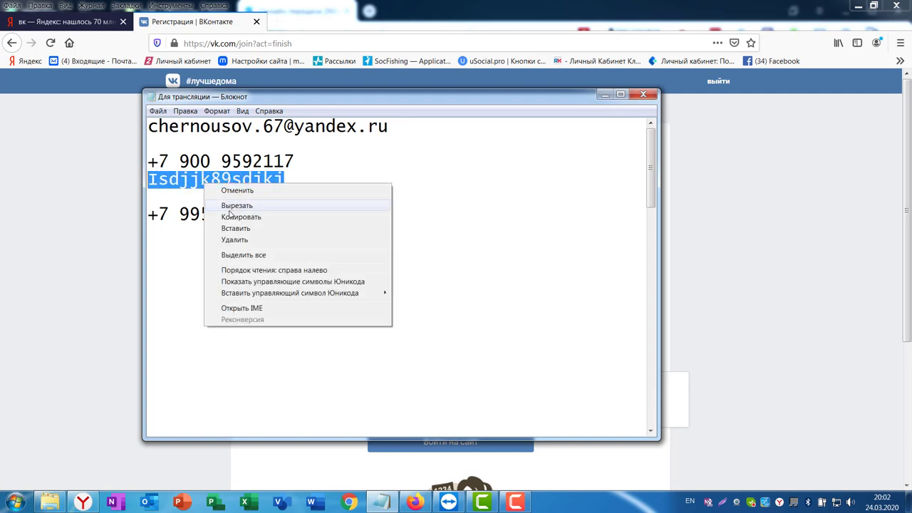
{"action": "left_click", "coordinate": [230, 215]}
{"action": "left_click", "coordinate": [801, 250]}
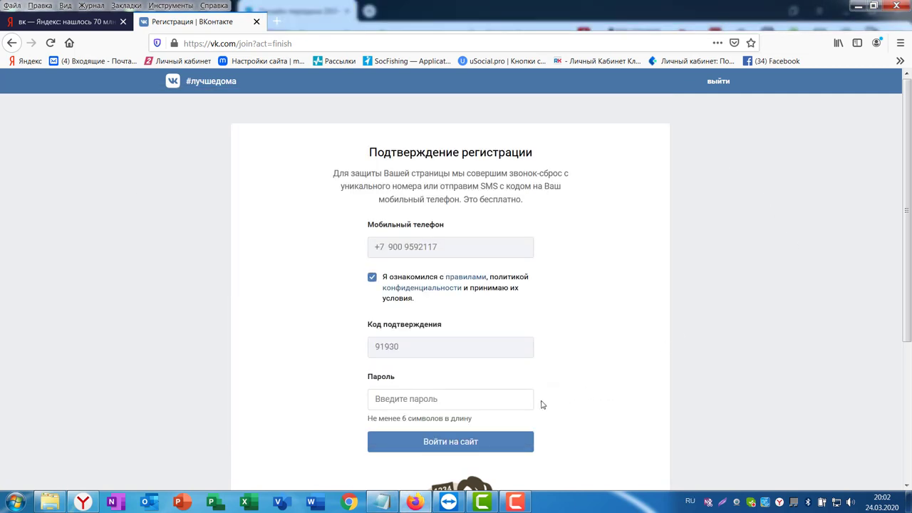
{"action": "left_click", "coordinate": [386, 398]}
{"action": "right_click", "coordinate": [387, 399]}
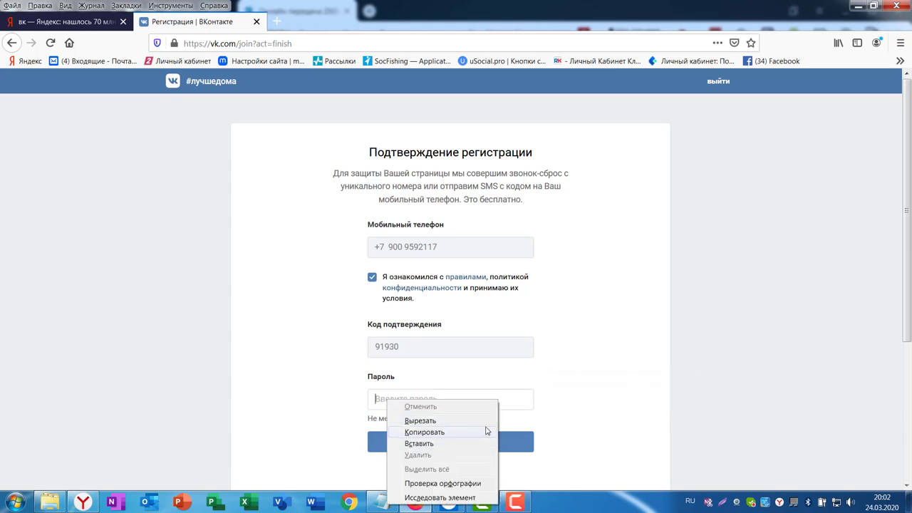
{"action": "key", "text": "Escape"}
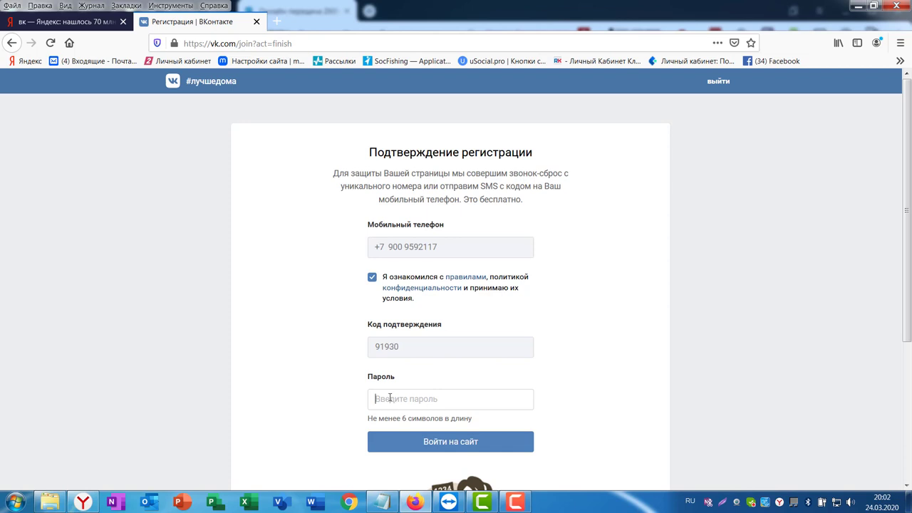
{"action": "key", "text": "ctrl+v"}
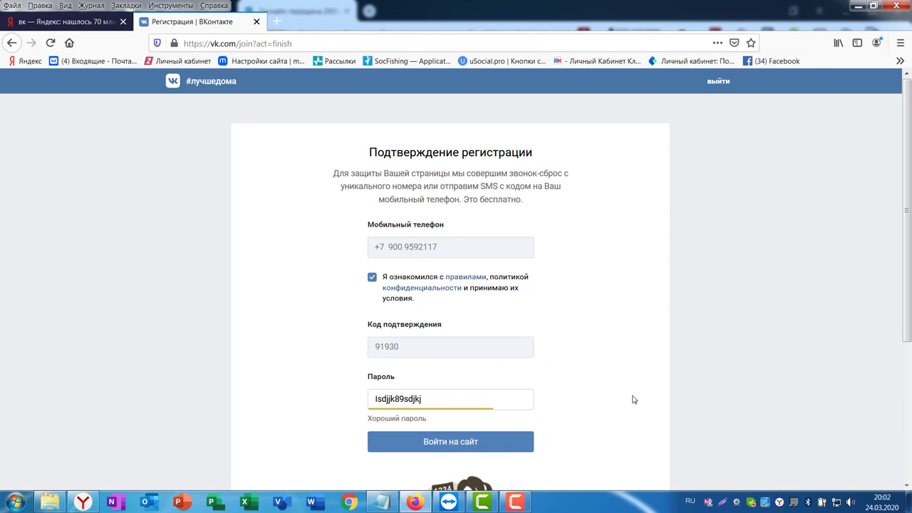
{"action": "scroll", "coordinate": [626, 402], "scroll_direction": "down", "scroll_amount": 1}
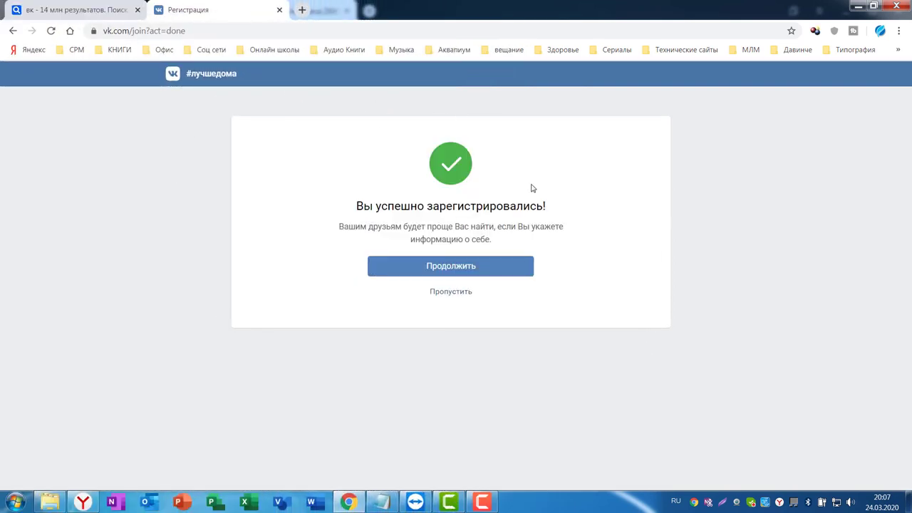
Continue from the 'Вы успешно зарегистрировались' screen to the contact information form
{"action": "left_click", "coordinate": [457, 270]}
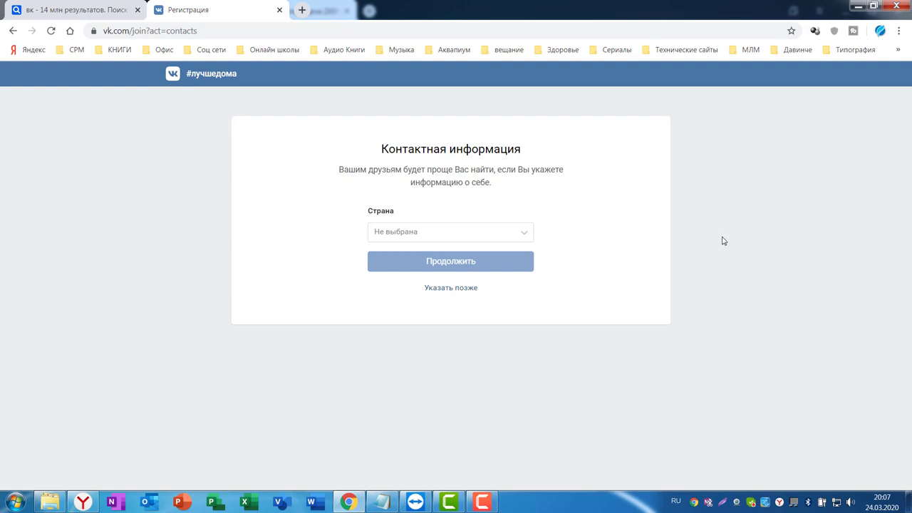
Choose Россия as the country and Воронеж as the city, then skip the education details with 'Указать позже'
{"action": "left_click", "coordinate": [521, 235]}
{"action": "left_click", "coordinate": [411, 273]}
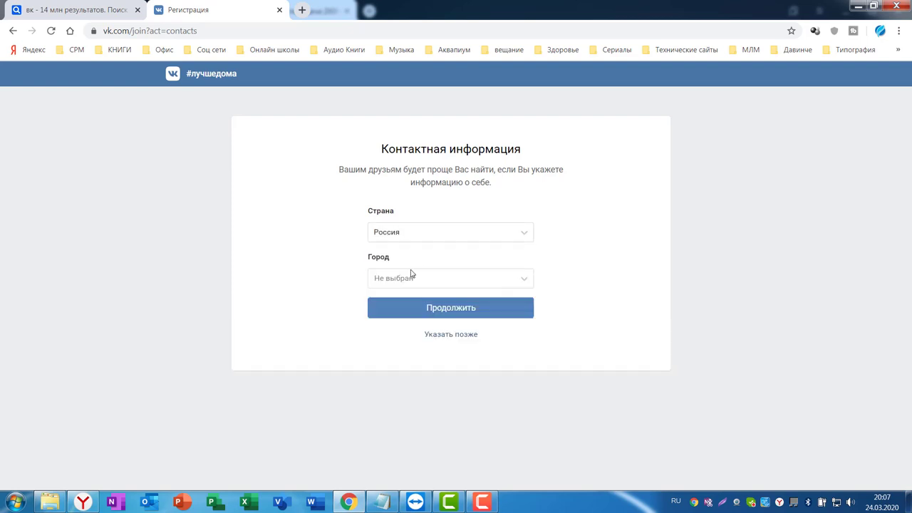
{"action": "left_click", "coordinate": [525, 283]}
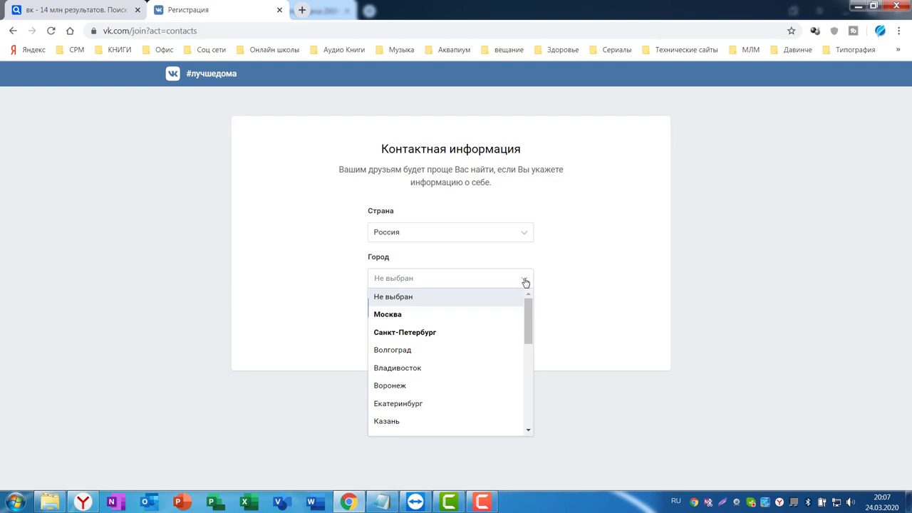
{"action": "left_click", "coordinate": [413, 384]}
{"action": "left_click", "coordinate": [473, 311]}
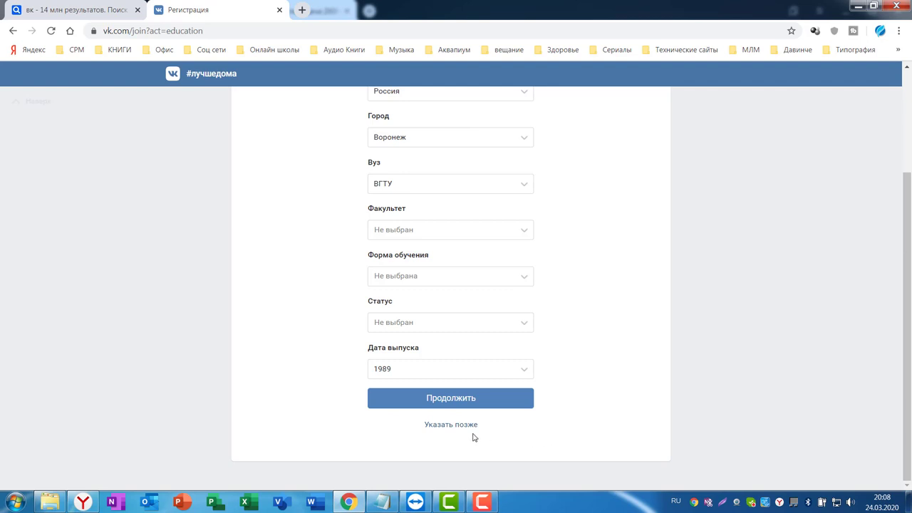
{"action": "left_click", "coordinate": [448, 428]}
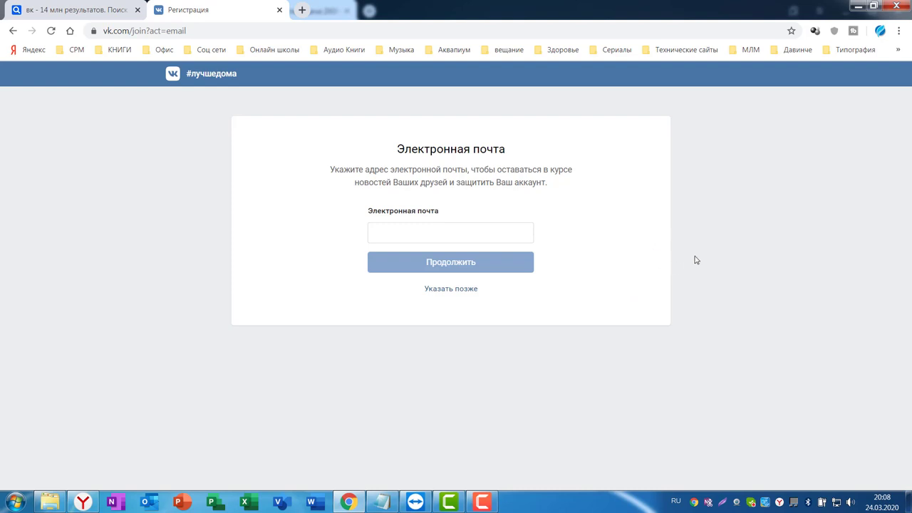
Copy the saved e-mail address from the notes, paste it into VK's email field, and submit it
{"action": "left_click", "coordinate": [383, 502]}
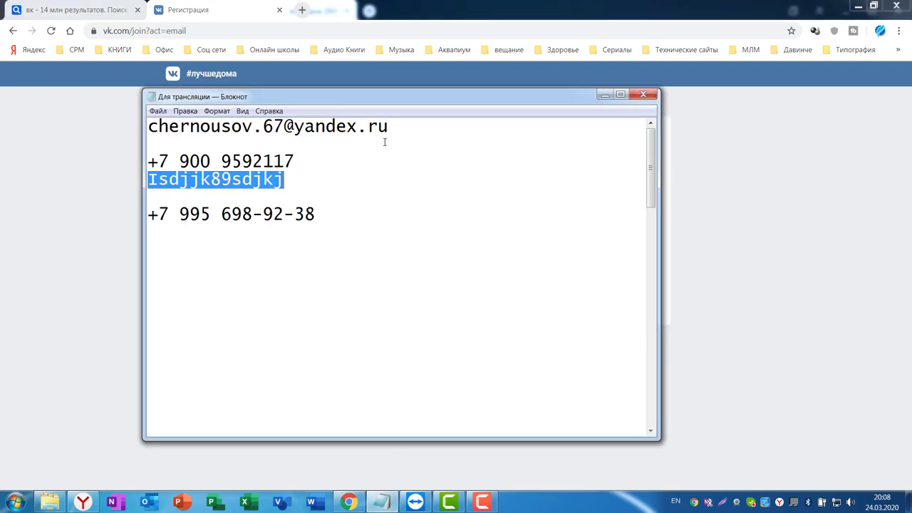
{"action": "left_click_drag", "start_coordinate": [390, 126], "coordinate": [142, 113]}
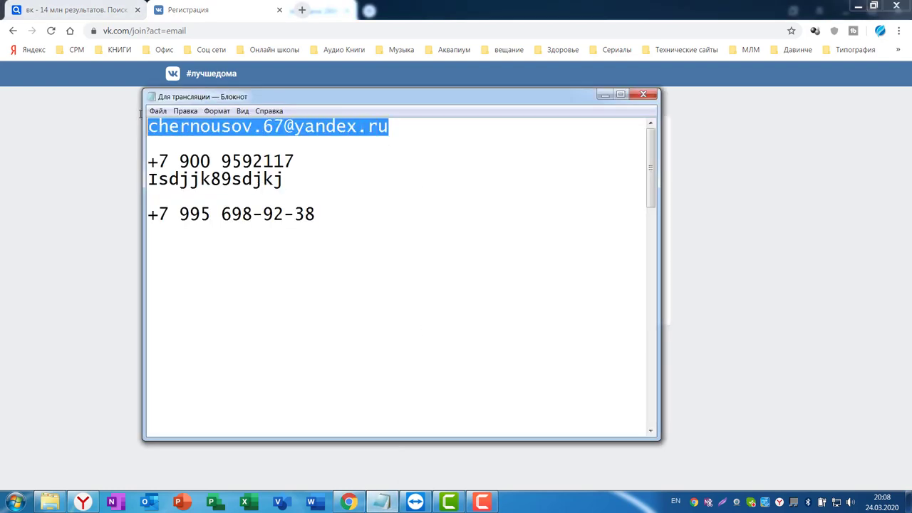
{"action": "right_click", "coordinate": [235, 126]}
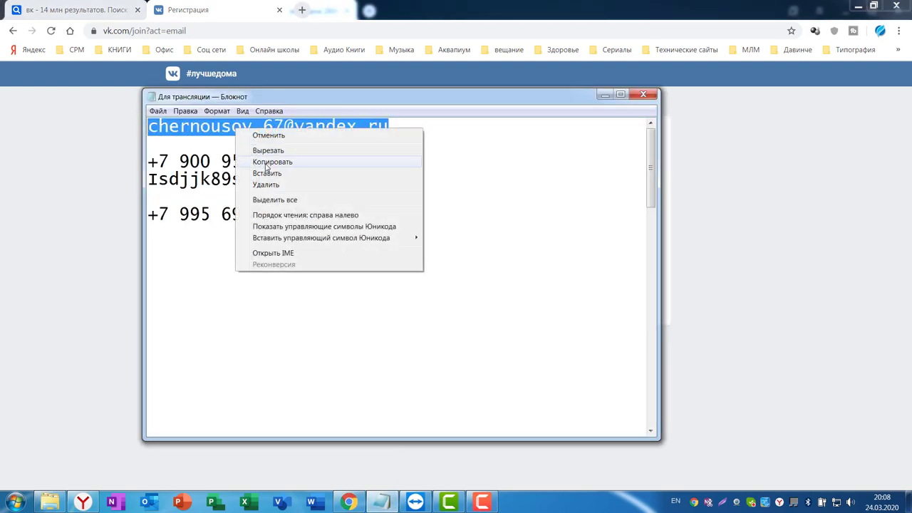
{"action": "left_click", "coordinate": [267, 166]}
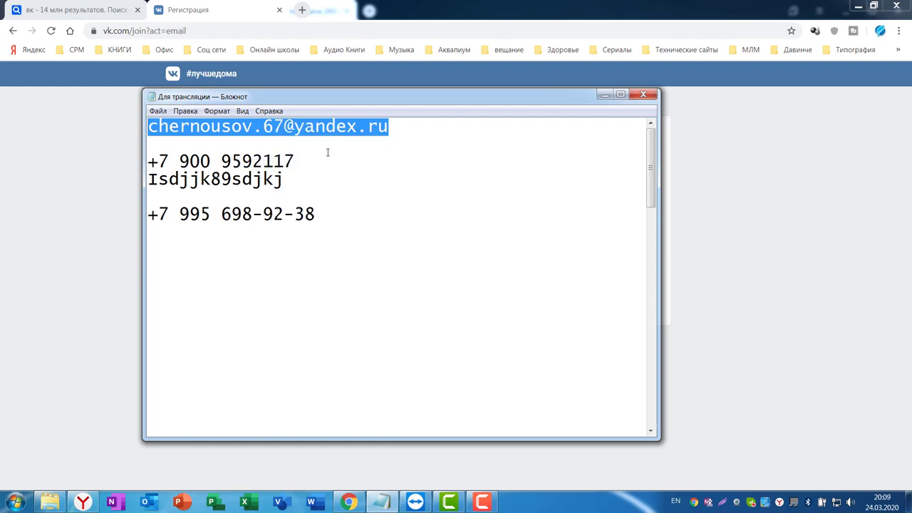
{"action": "left_click", "coordinate": [739, 283]}
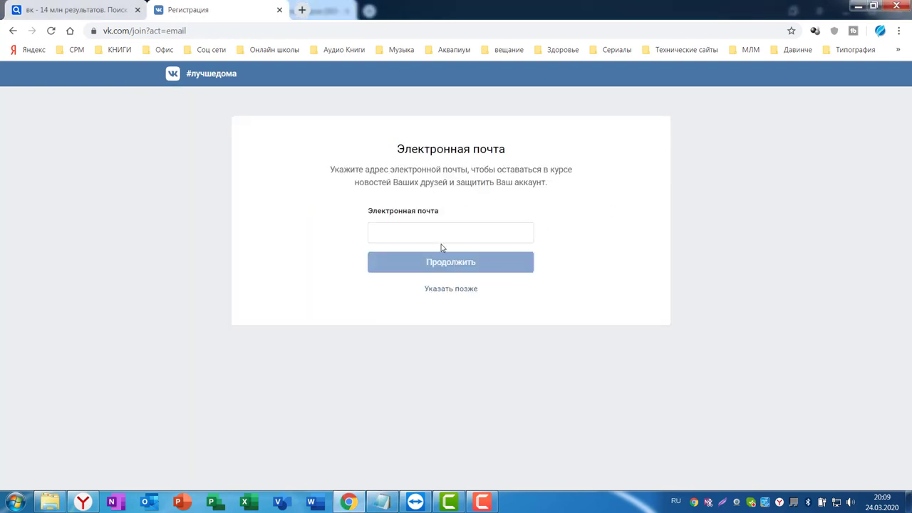
{"action": "right_click", "coordinate": [376, 230]}
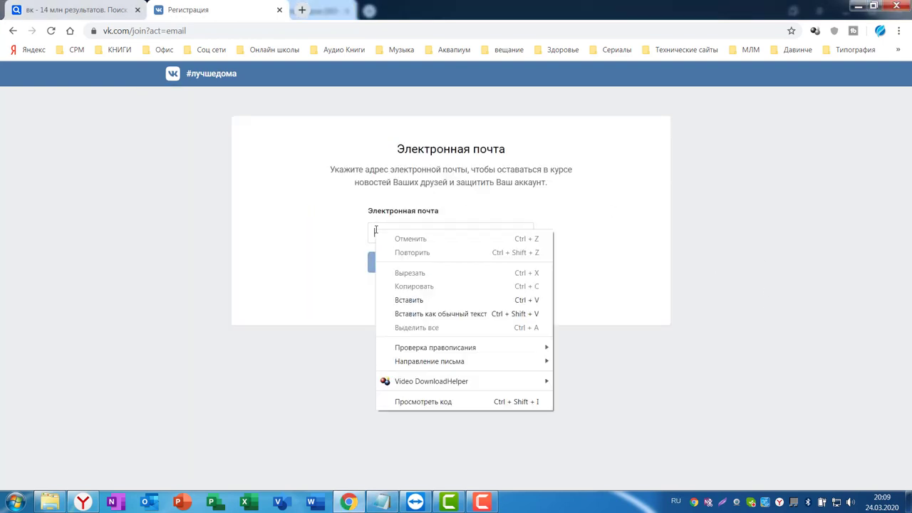
{"action": "left_click", "coordinate": [407, 300]}
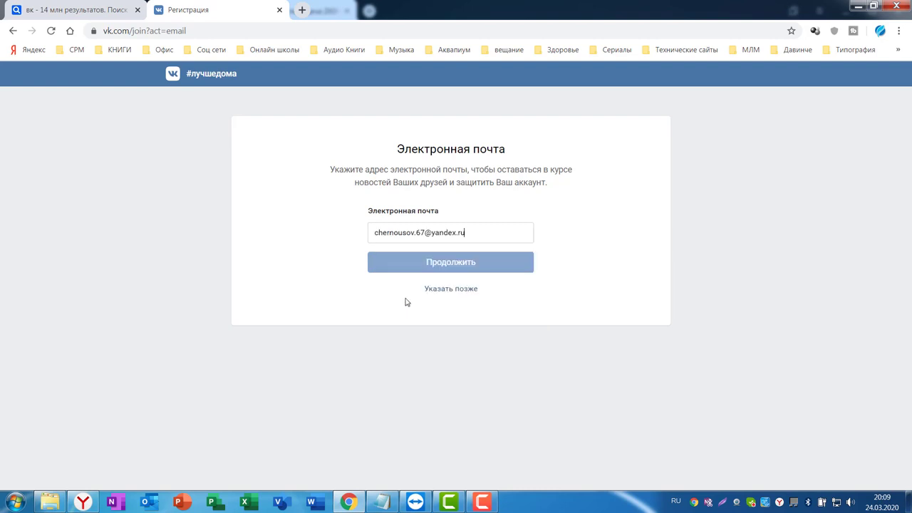
{"action": "left_click", "coordinate": [476, 269]}
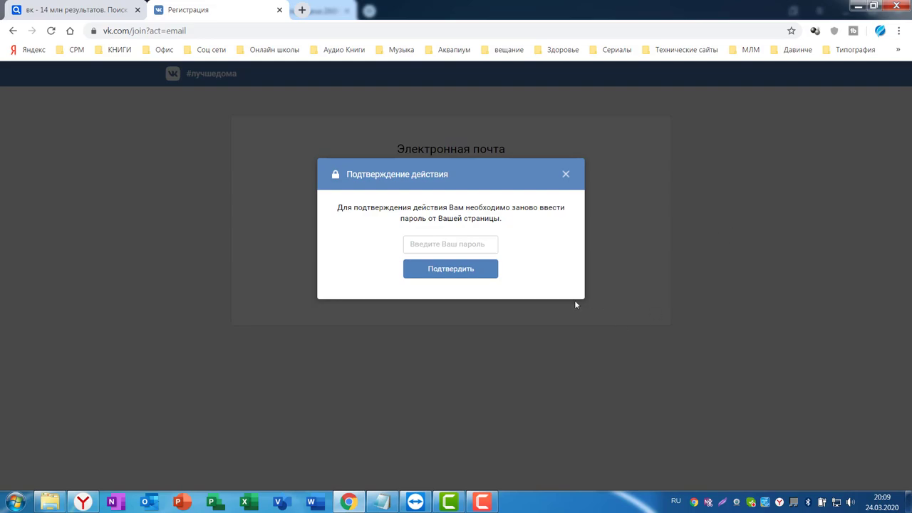
Paste the saved password into the Подтверждение действия prompt, confirm it, and open Моя страница
{"action": "key", "text": "alt+Tab"}
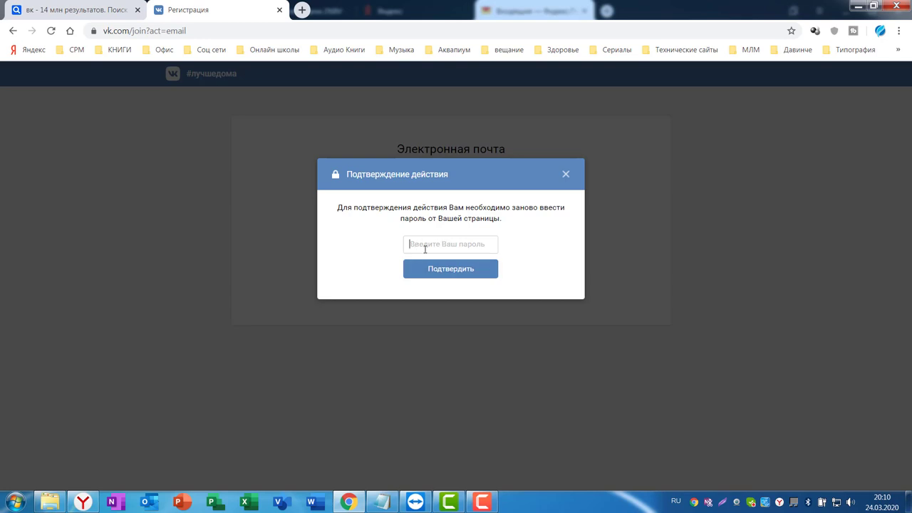
{"action": "left_click", "coordinate": [382, 502]}
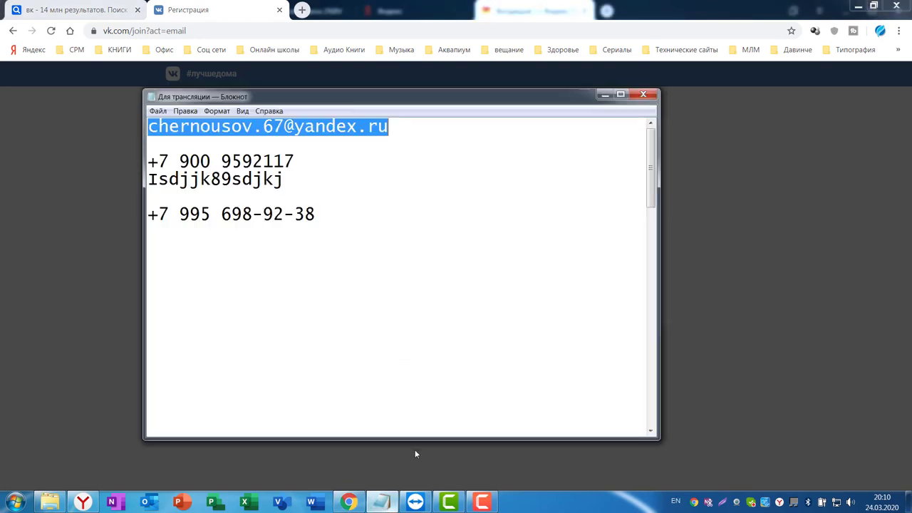
{"action": "double_click", "coordinate": [214, 179]}
{"action": "right_click", "coordinate": [220, 182]}
{"action": "left_click", "coordinate": [244, 209]}
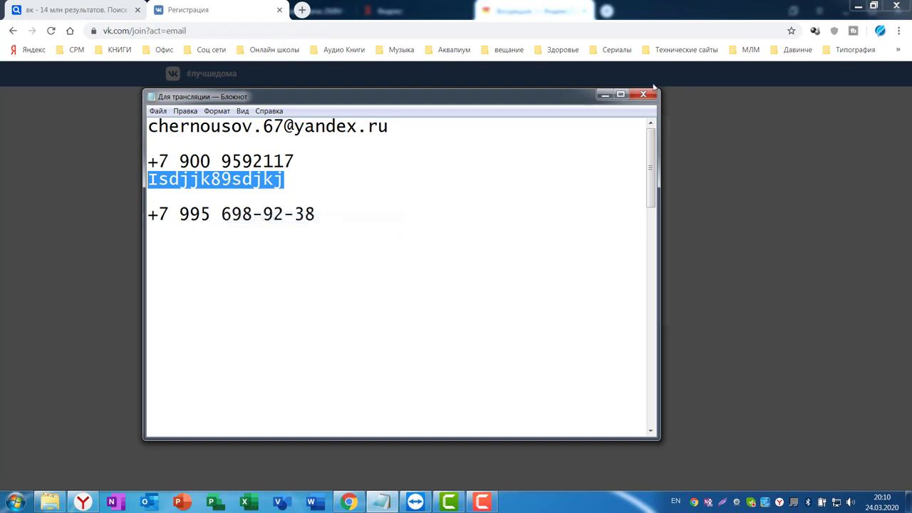
{"action": "left_click", "coordinate": [605, 95]}
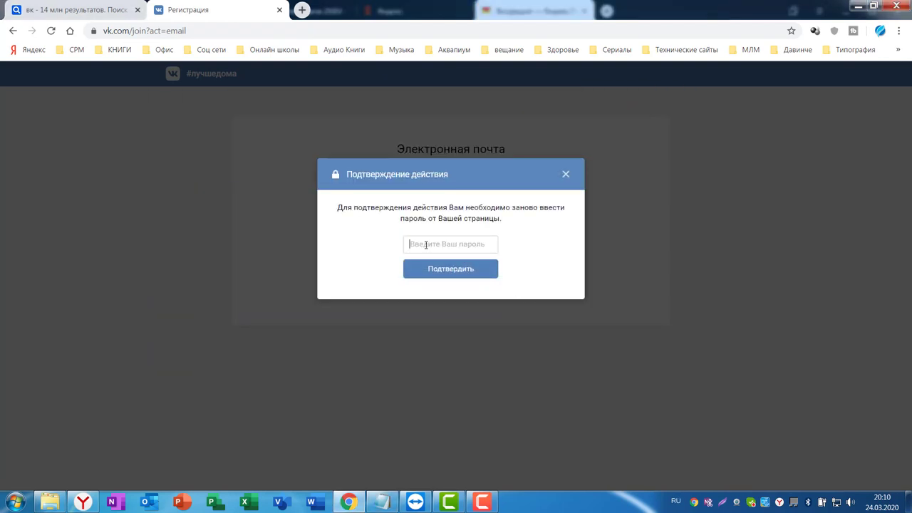
{"action": "key", "text": "ctrl+v"}
{"action": "left_click", "coordinate": [475, 275]}
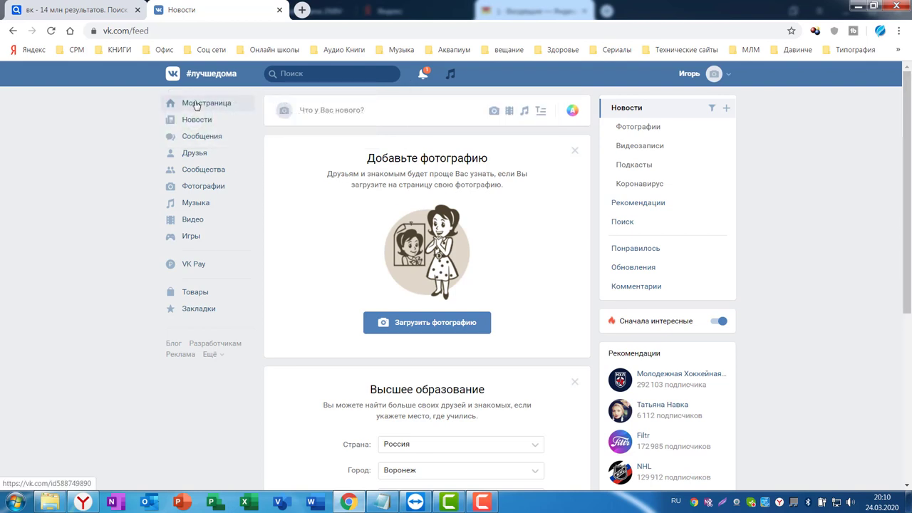
{"action": "left_click", "coordinate": [198, 105]}
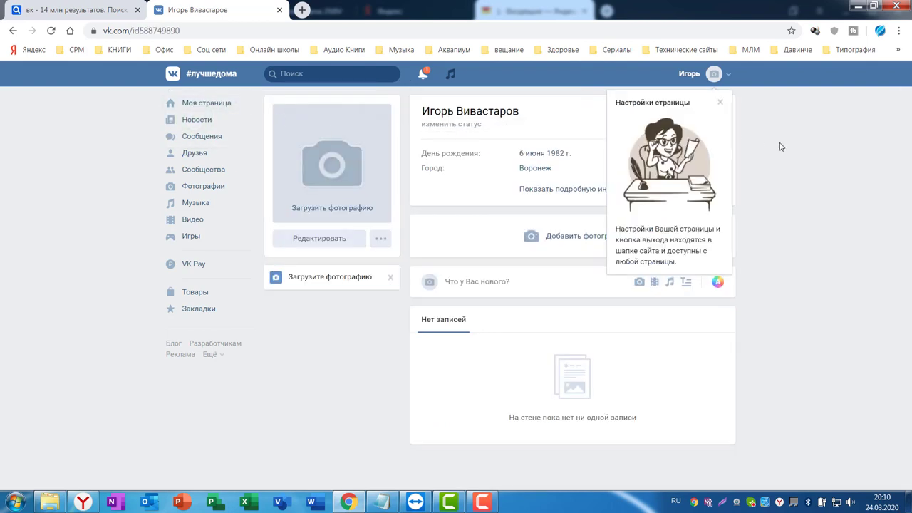